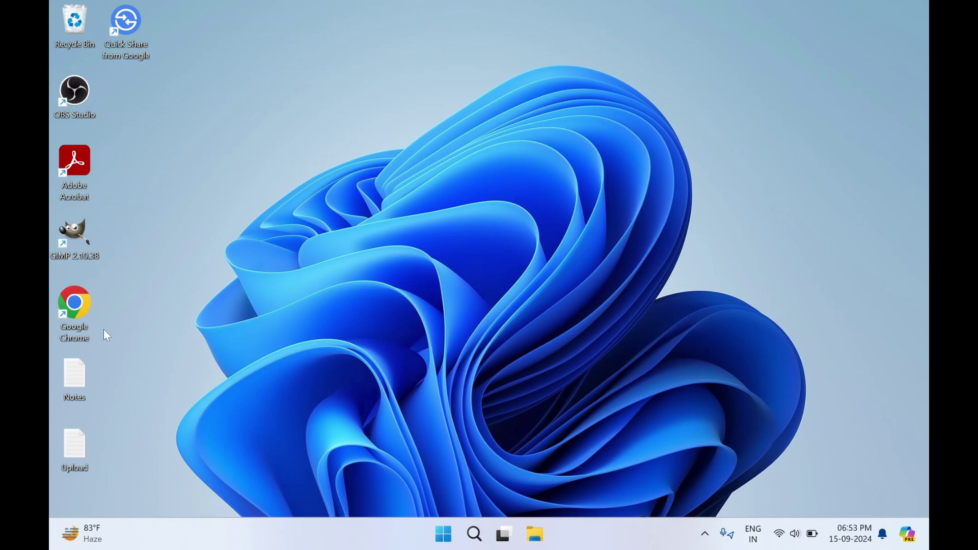
# - Launch Google Chrome and search Google for 'ccleaner download'
pyautogui.doubleClick(84, 314)
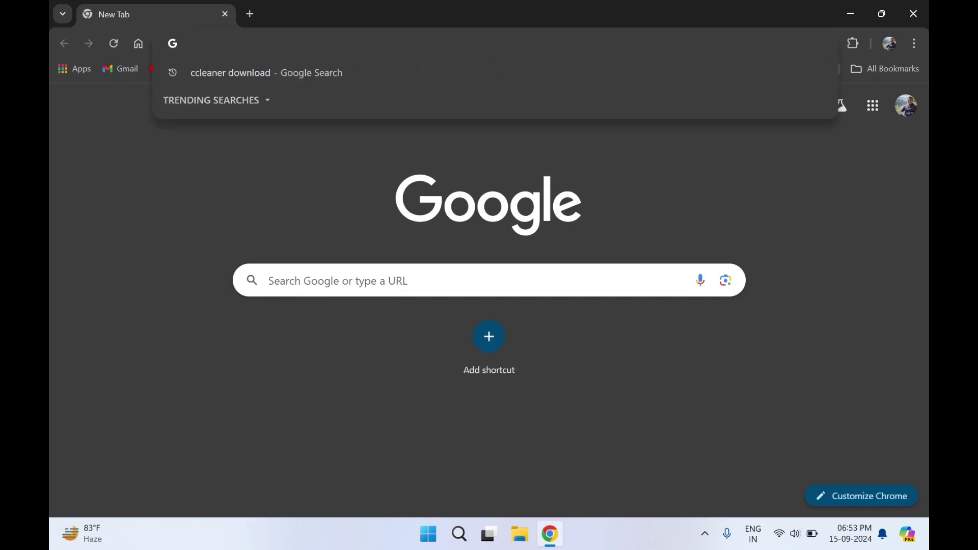
pyautogui.write('cc')
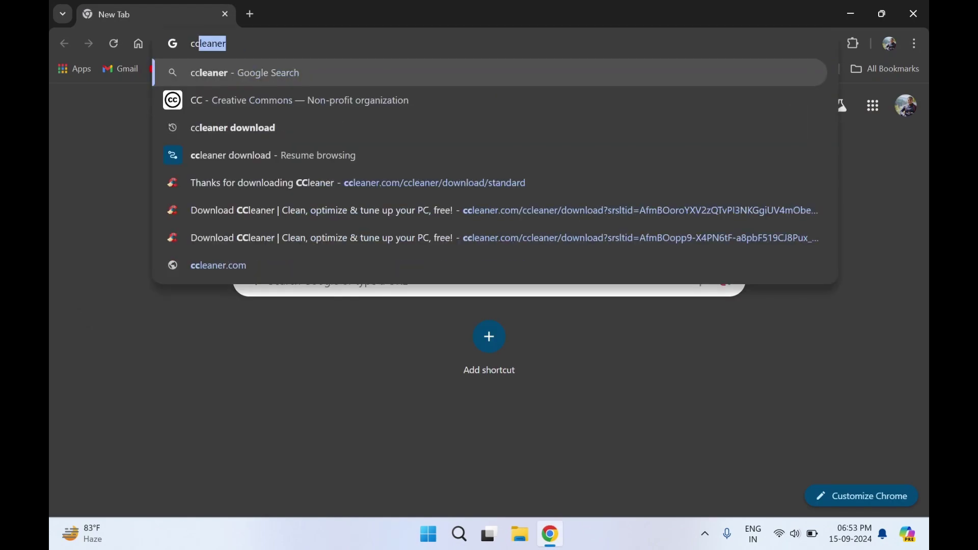
pyautogui.write('leaner')
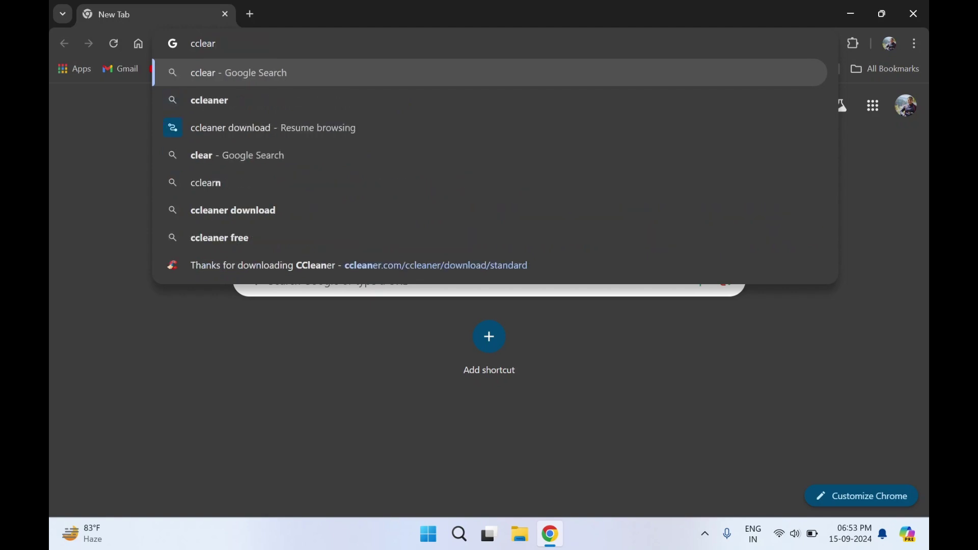
pyautogui.press('BackSpace')
pyautogui.write('ner')
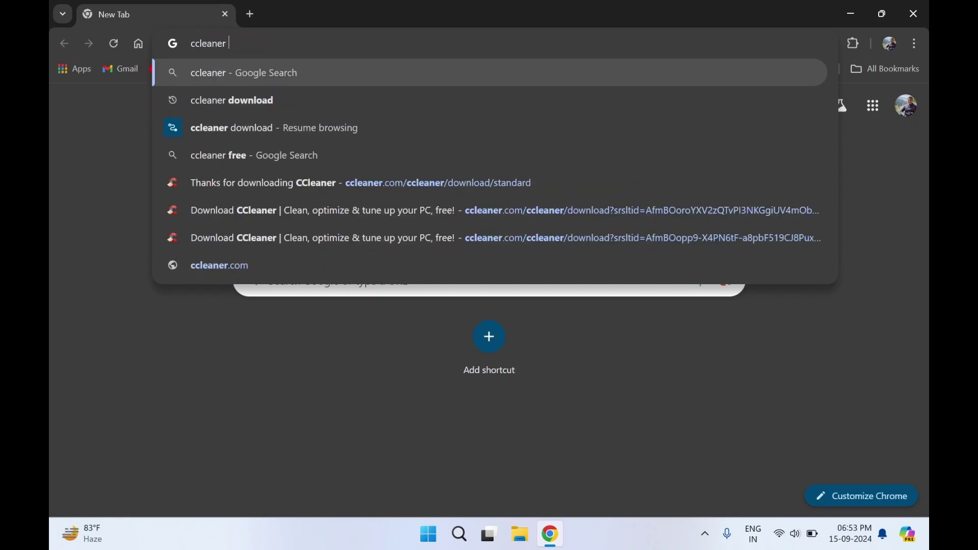
pyautogui.press('Down')
pyautogui.press('Return')
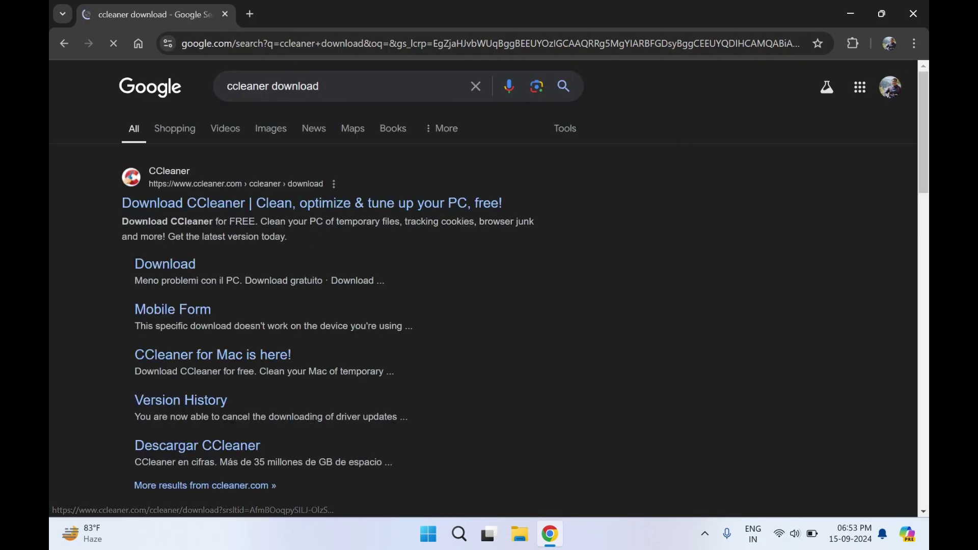
# - Open the official ccleaner.com download page from the search results
pyautogui.click(255, 208)
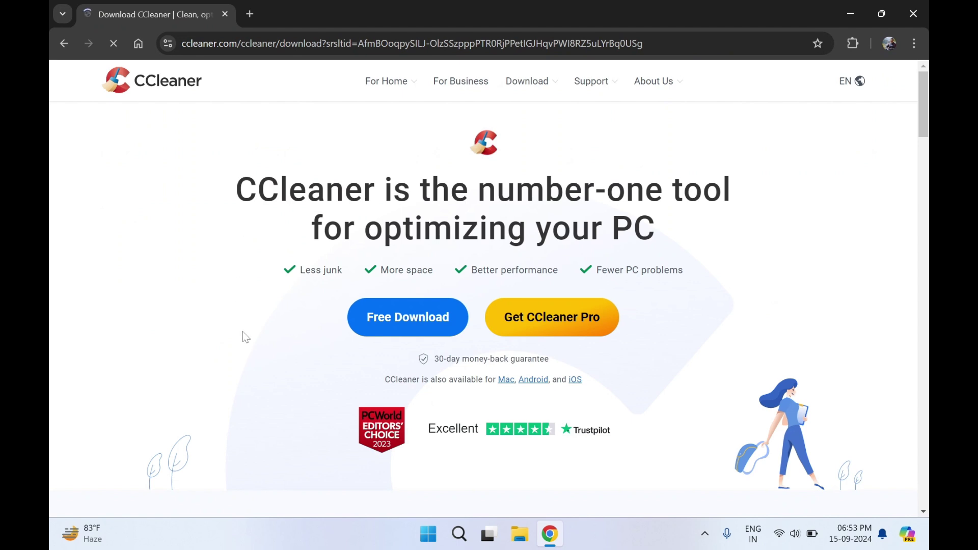
pyautogui.scroll(-1, 246, 336)
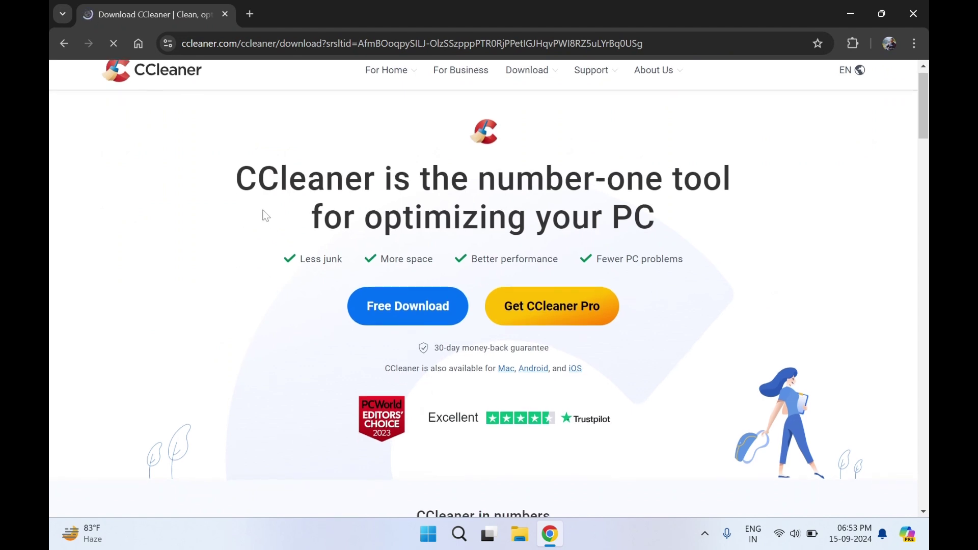
pyautogui.scroll(1, 262, 213)
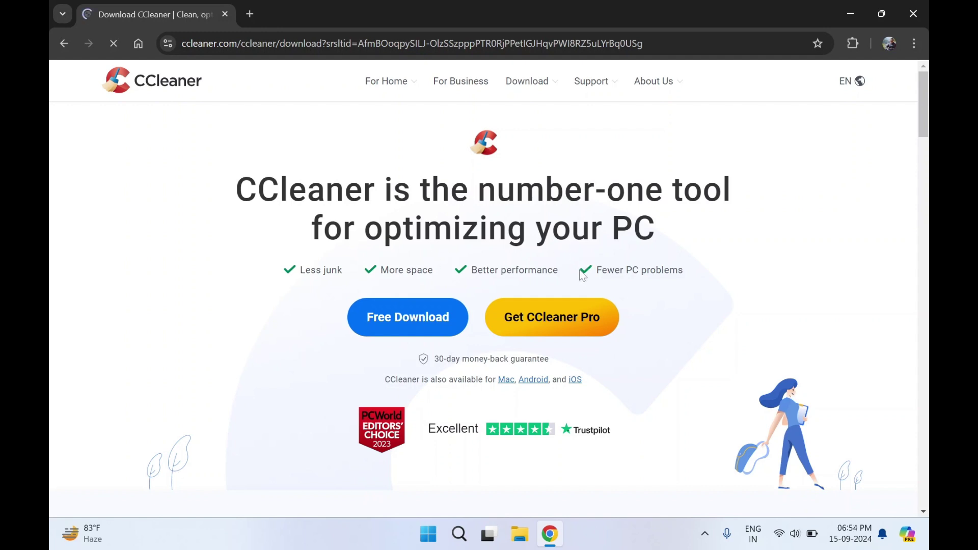
# - Scroll down to the Free, Professional and Professional Plus comparison table
pyautogui.scroll(-2, 696, 354)
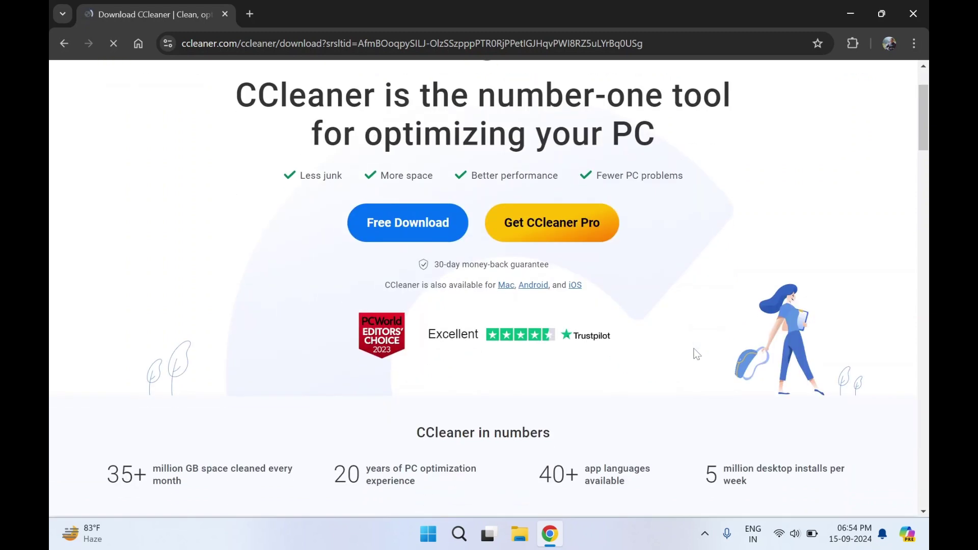
pyautogui.scroll(-2, 697, 353)
pyautogui.scroll(-3, 697, 354)
pyautogui.scroll(-2, 696, 353)
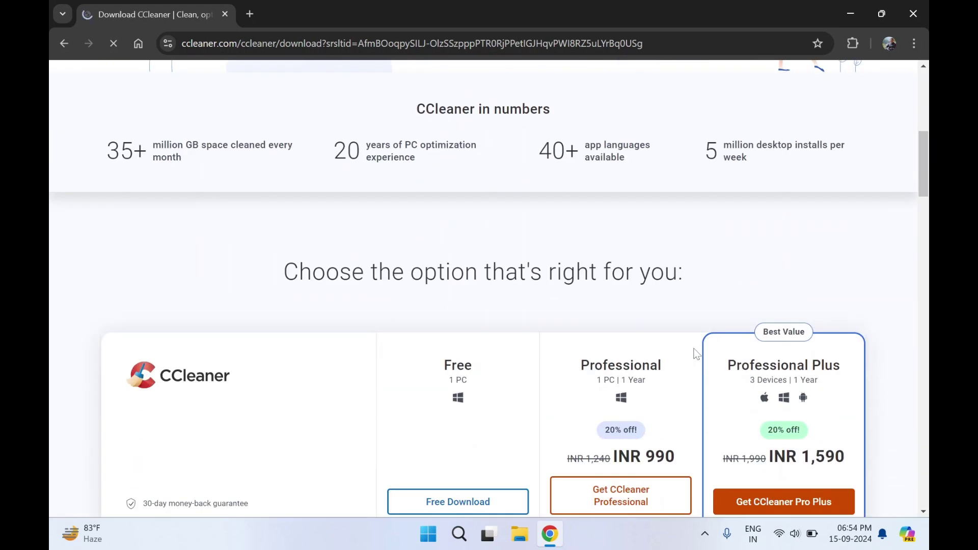
pyautogui.scroll(-3, 666, 323)
pyautogui.scroll(-2, 665, 325)
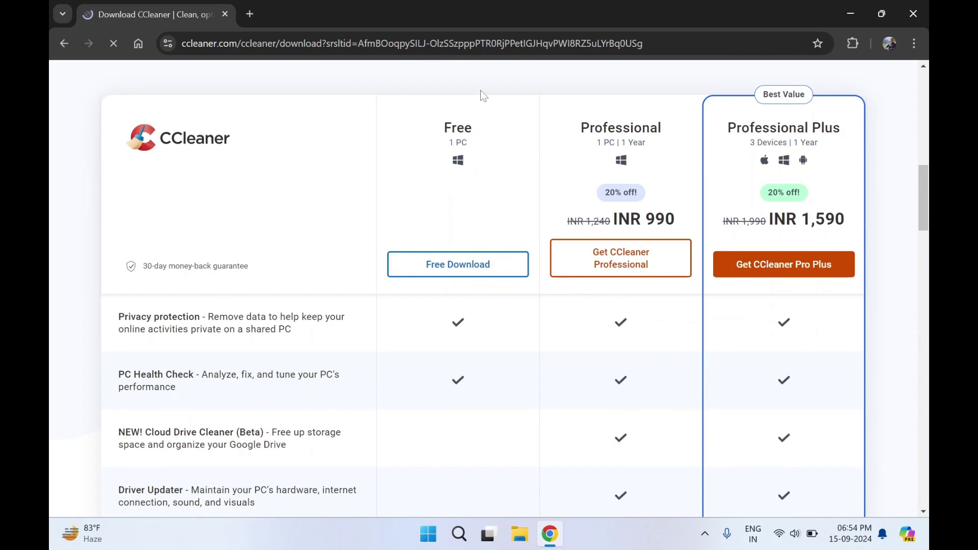
pyautogui.scroll(-1, 468, 155)
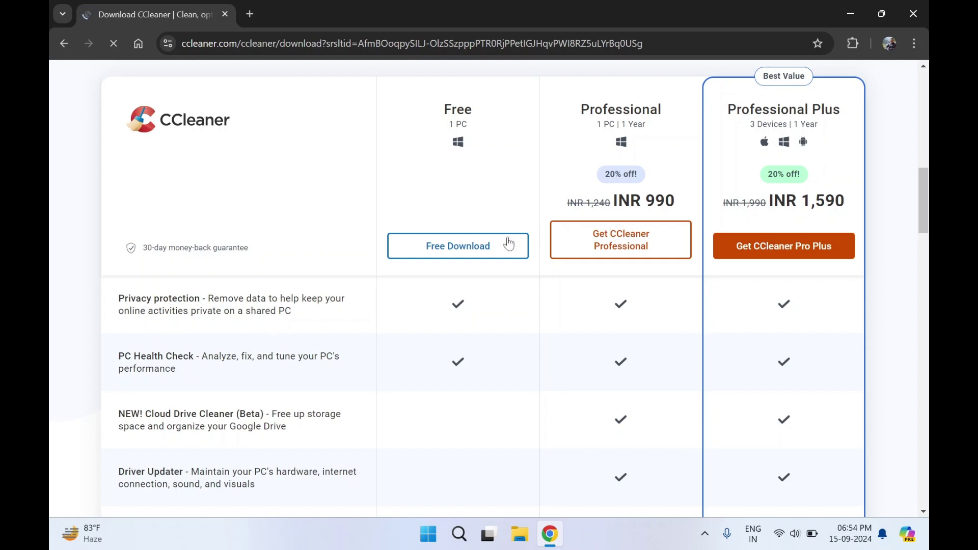
pyautogui.scroll(-3, 578, 339)
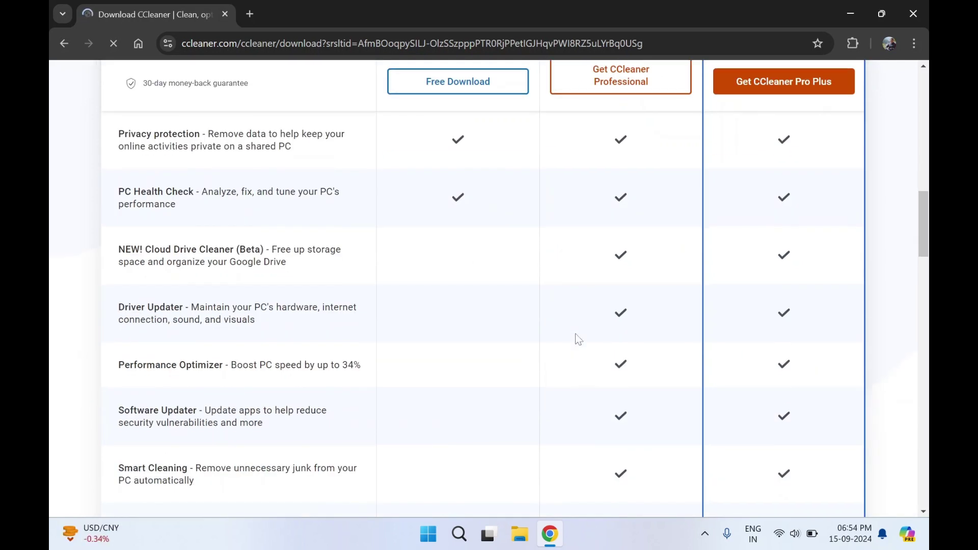
pyautogui.scroll(-1, 578, 338)
pyautogui.scroll(-1, 577, 339)
pyautogui.scroll(5, 577, 339)
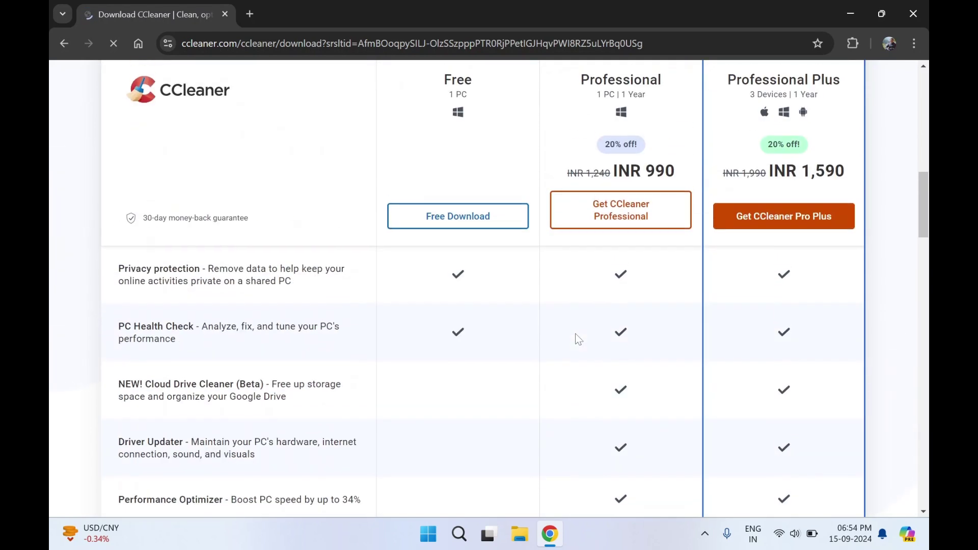
pyautogui.scroll(3, 577, 339)
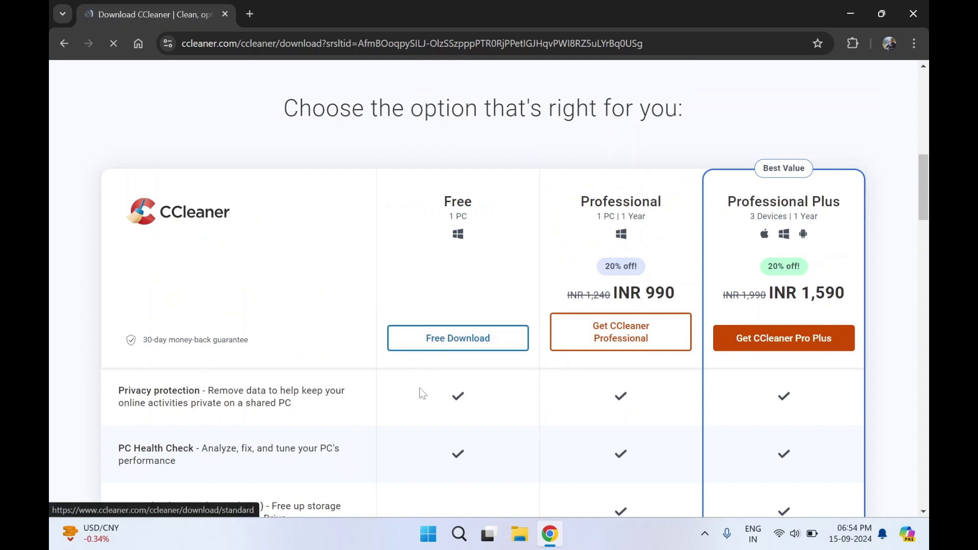
pyautogui.scroll(-1, 431, 357)
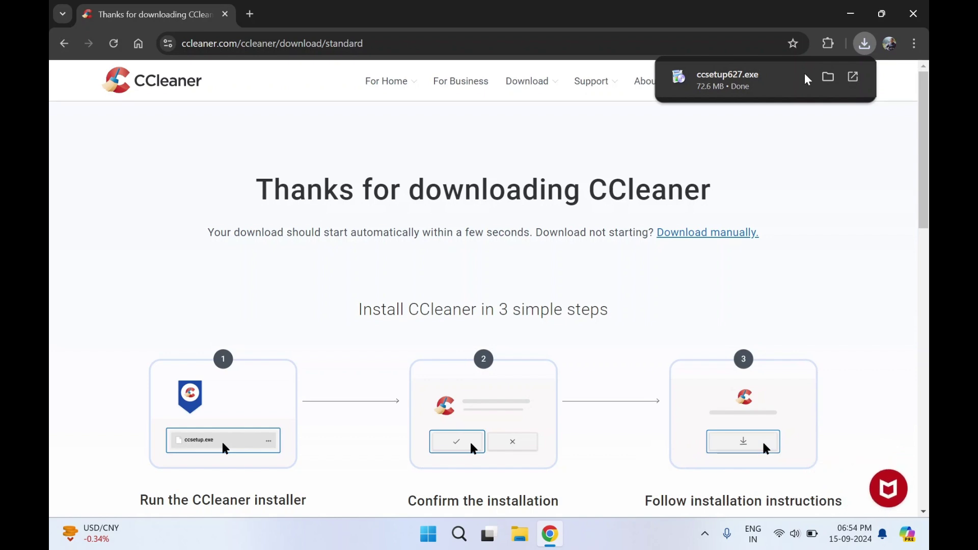
# - Run the downloaded ccsetup627.exe installer from Chrome's downloads
pyautogui.click(855, 83)
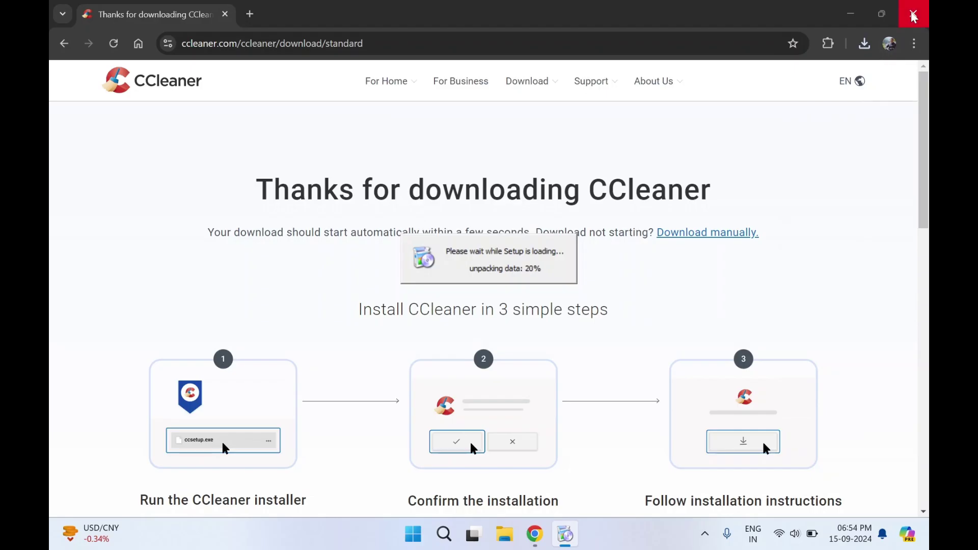
# - Close the browser and install CCleaner v6.27
pyautogui.click(914, 15)
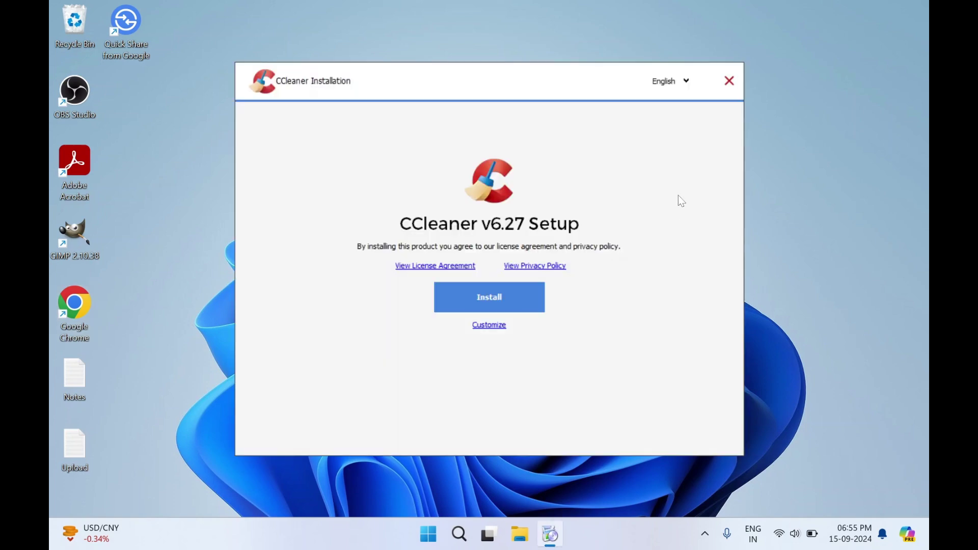
pyautogui.click(516, 301)
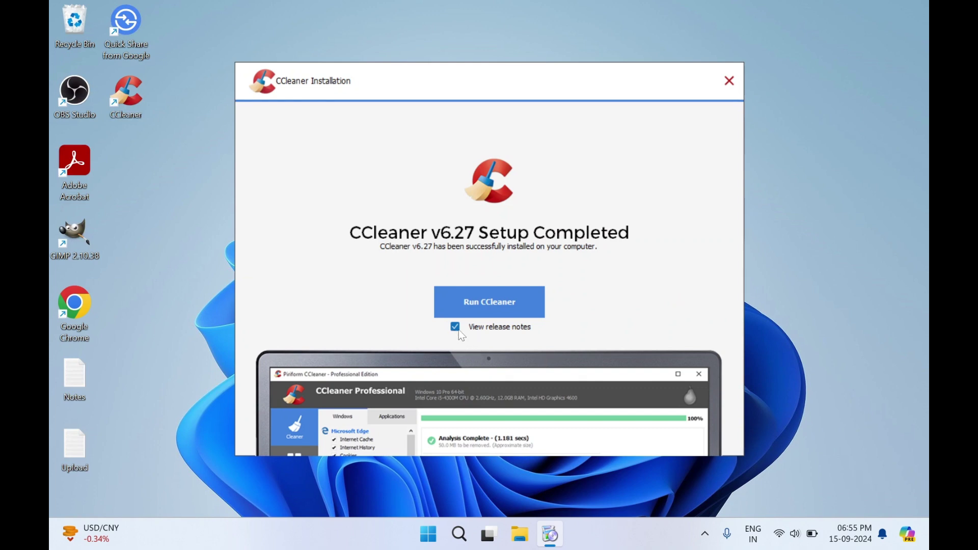
# - Launch CCleaner, pass the welcome screen, and decline the Browser, Professional upgrade and trial offers
pyautogui.click(503, 302)
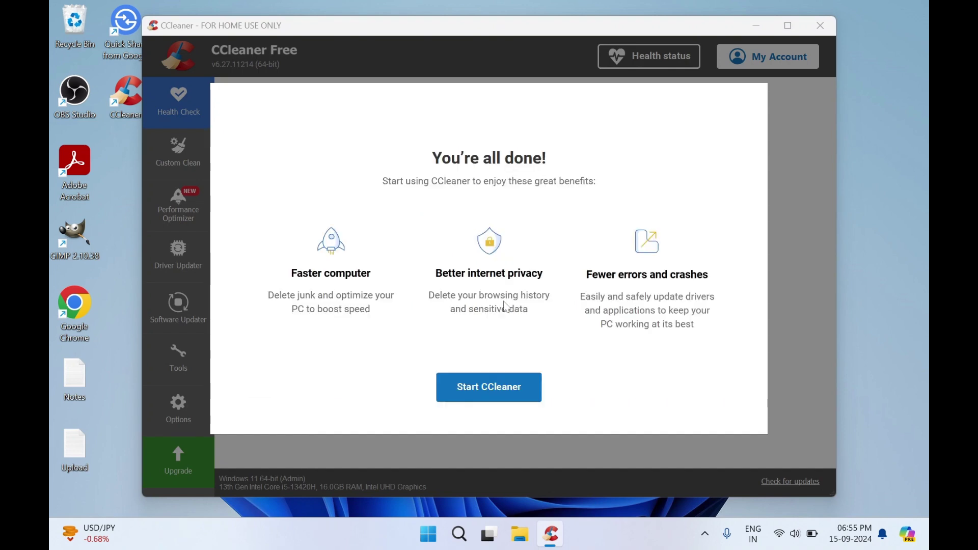
pyautogui.click(488, 391)
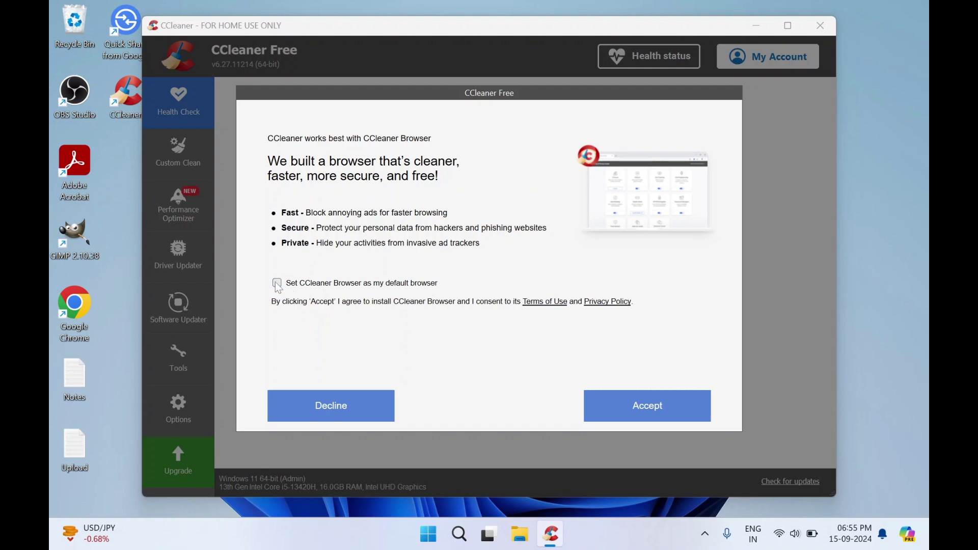
pyautogui.click(364, 412)
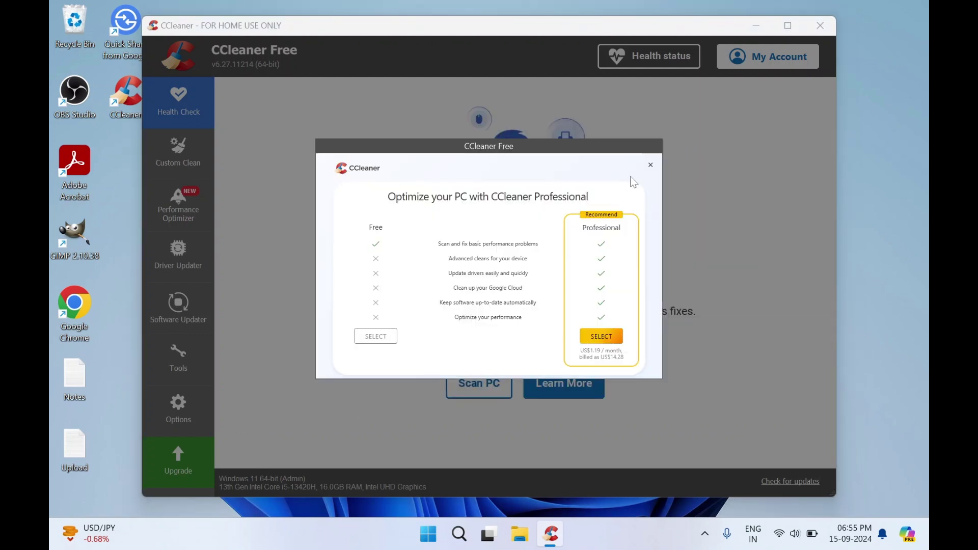
pyautogui.click(651, 166)
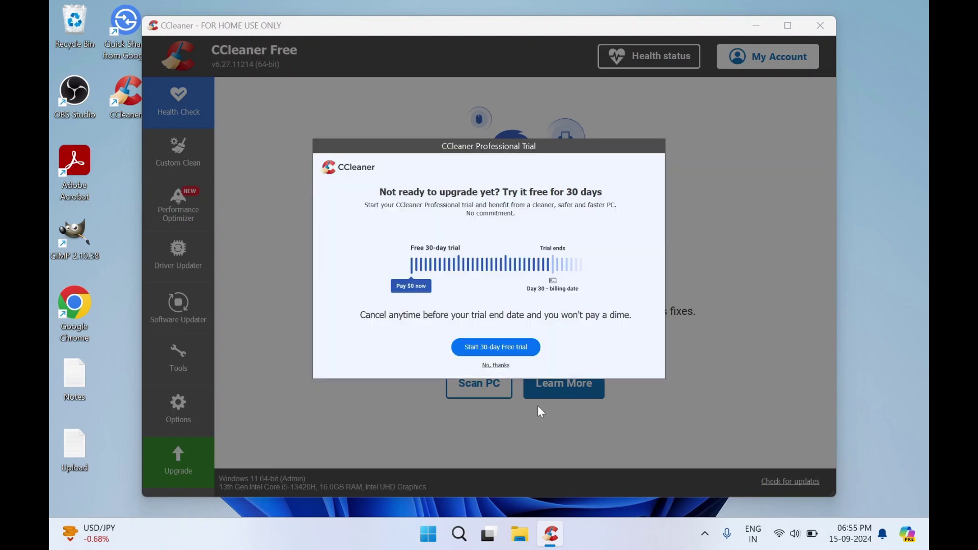
pyautogui.click(496, 366)
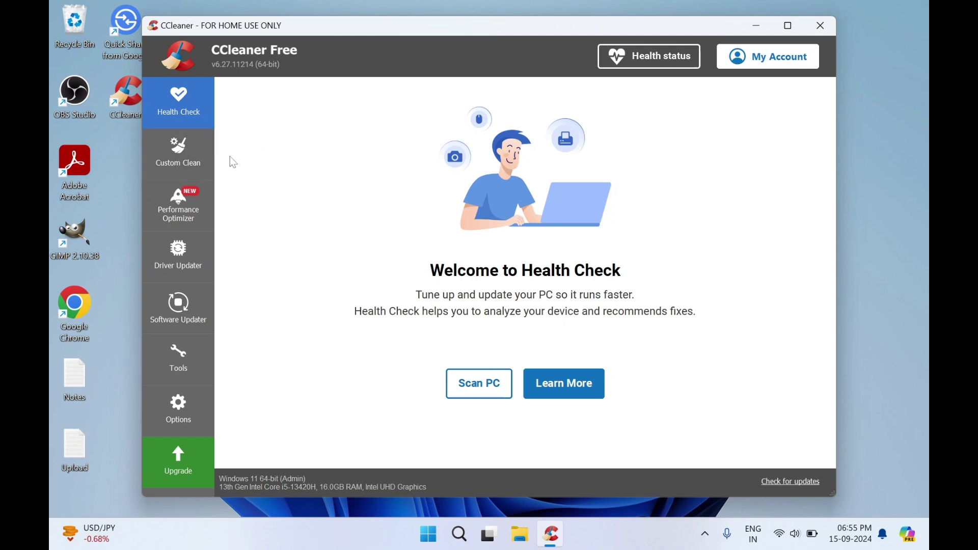
# - Show the Custom Clean panel and scroll through its Windows cleaning checklist
pyautogui.click(178, 163)
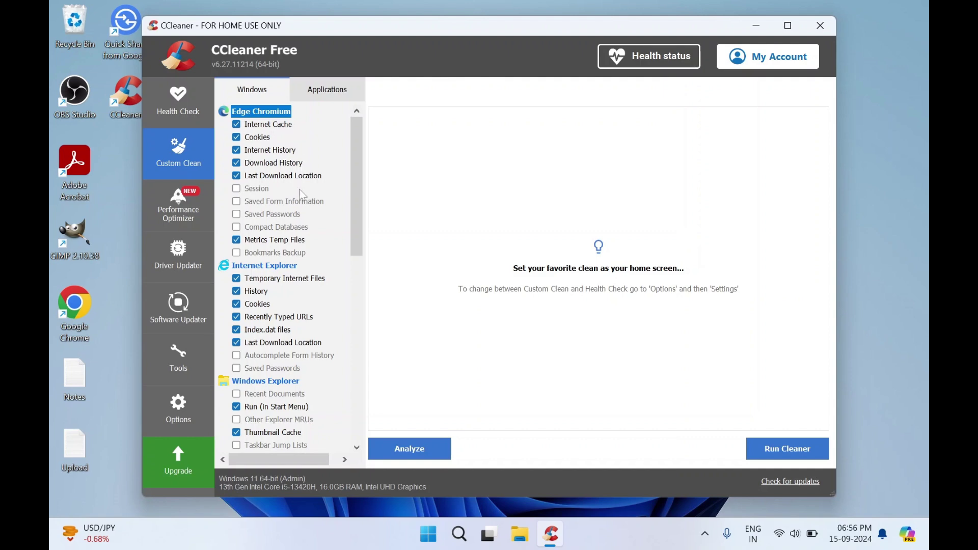
pyautogui.scroll(-1, 303, 195)
pyautogui.scroll(-2, 303, 198)
pyautogui.scroll(-3, 302, 203)
pyautogui.scroll(-3, 303, 209)
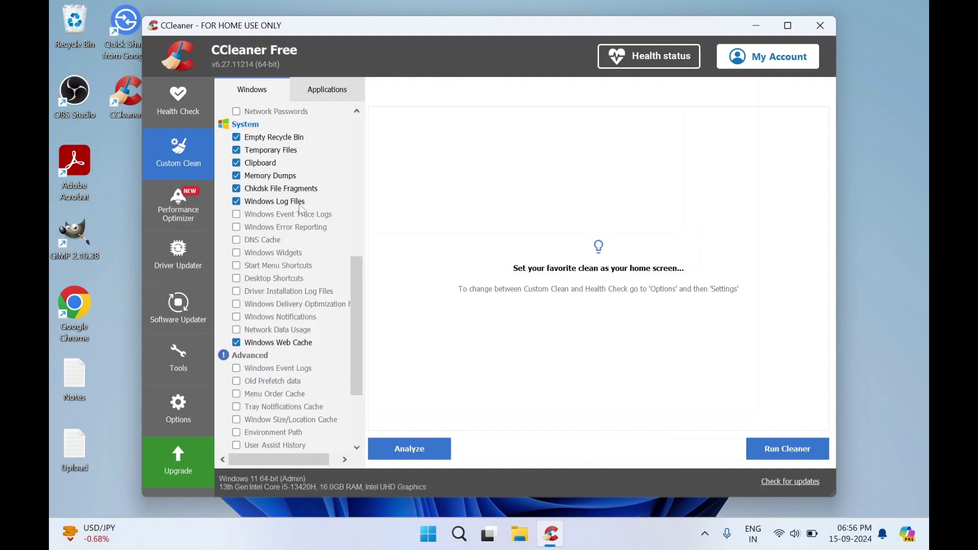
pyautogui.scroll(-1, 303, 210)
pyautogui.scroll(-2, 303, 210)
pyautogui.scroll(10, 303, 210)
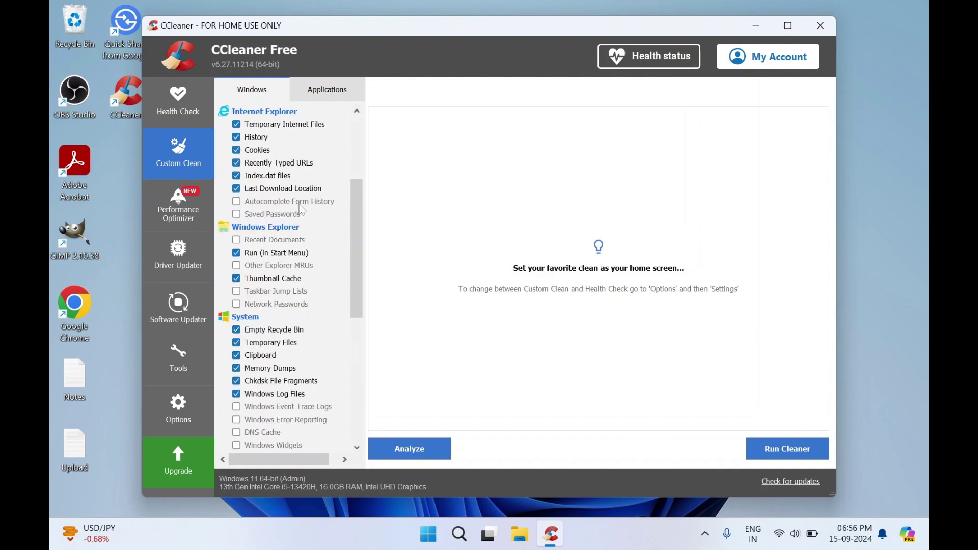
pyautogui.scroll(5, 302, 210)
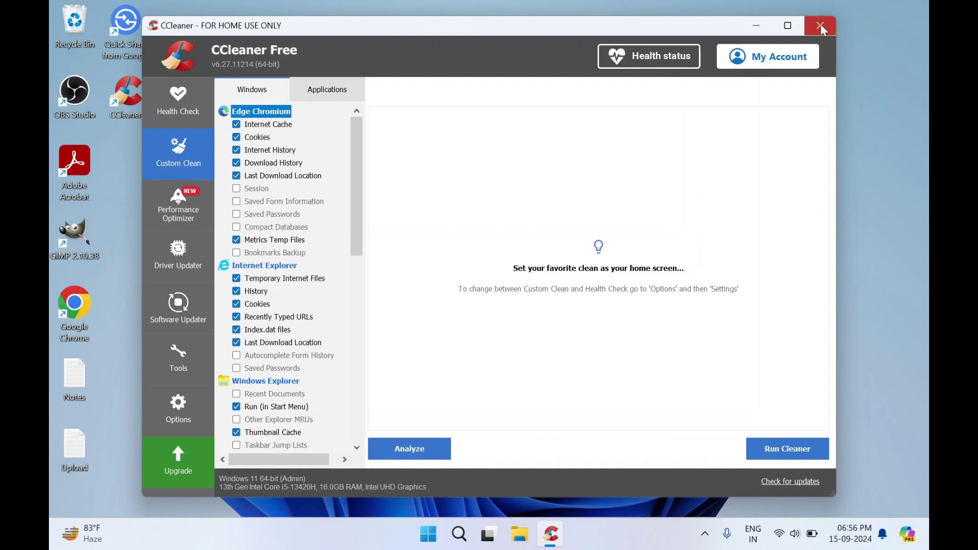
# - Close the CCleaner window with its × button
pyautogui.click(821, 25)
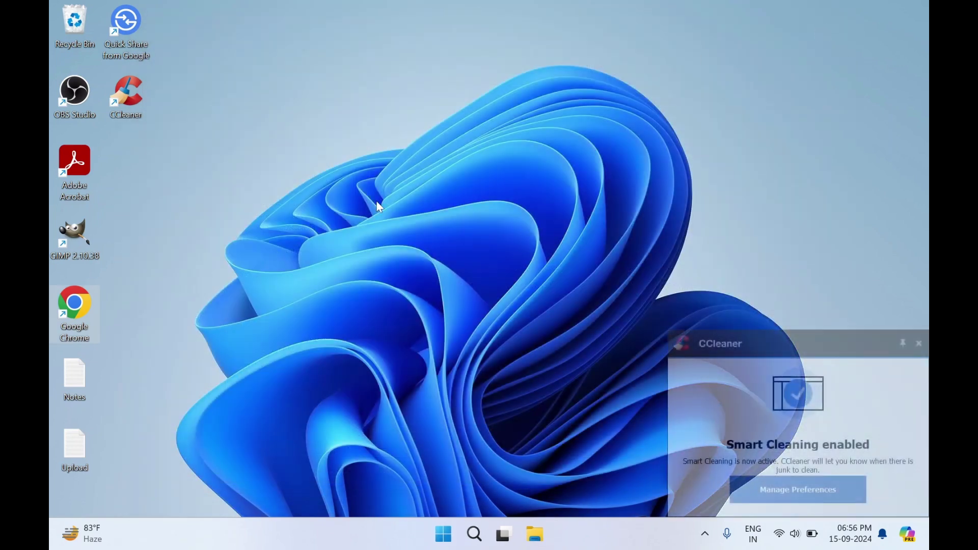